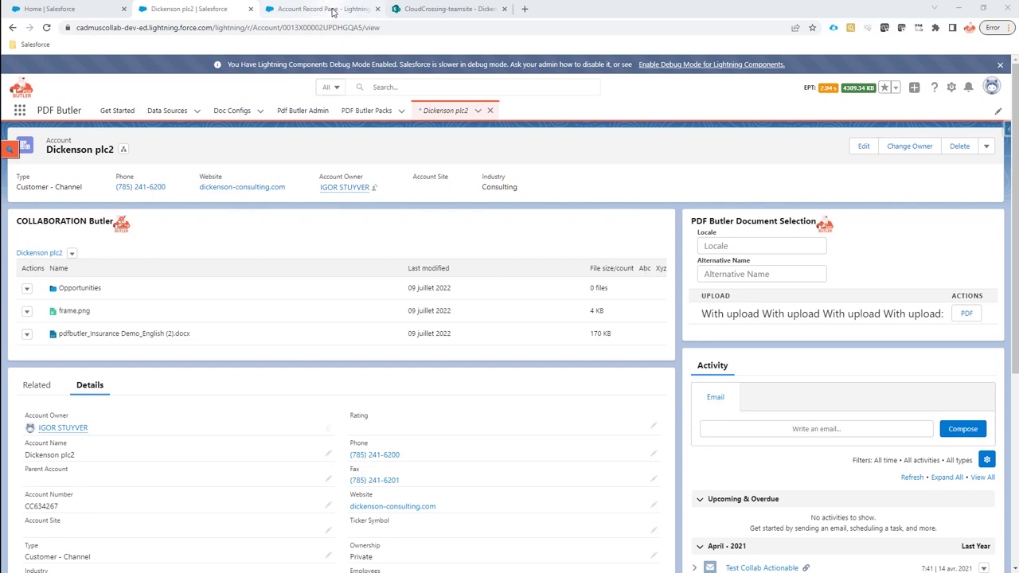
# Switch to the SharePoint team site and open the document library's settings in a new browser tab
pyautogui.click(438, 9)
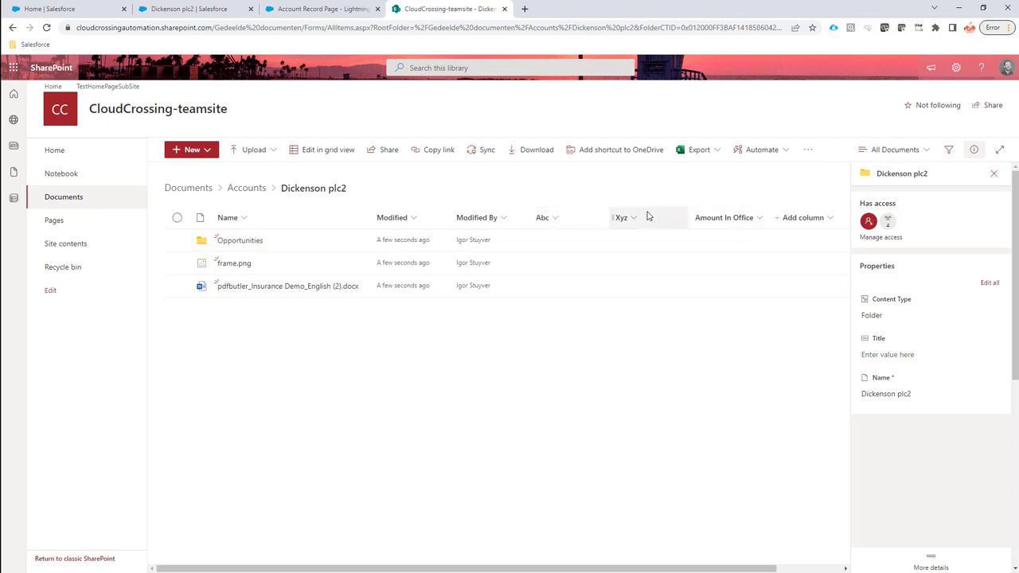
pyautogui.click(955, 68)
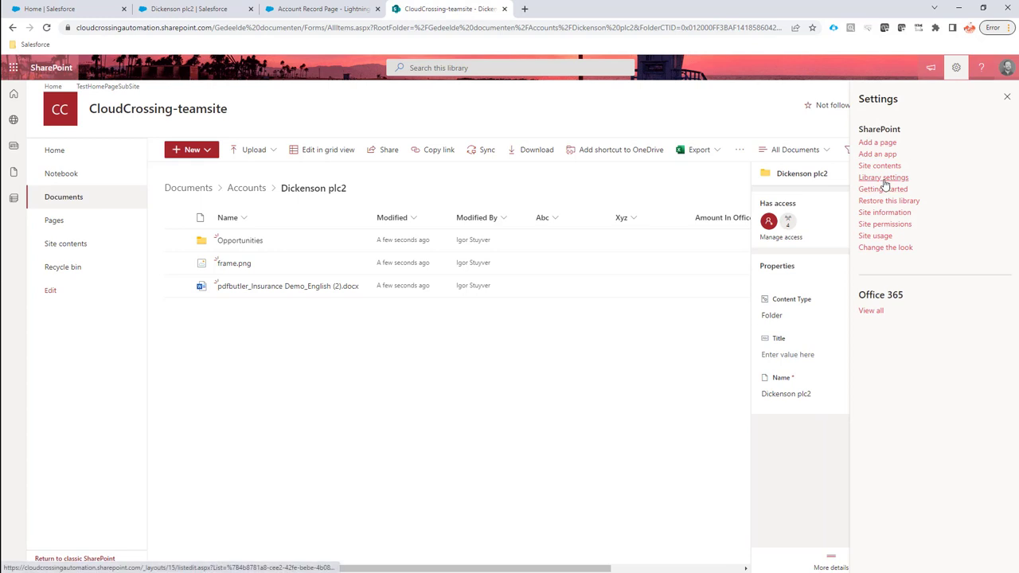
pyautogui.rightClick(883, 181)
pyautogui.click(893, 188)
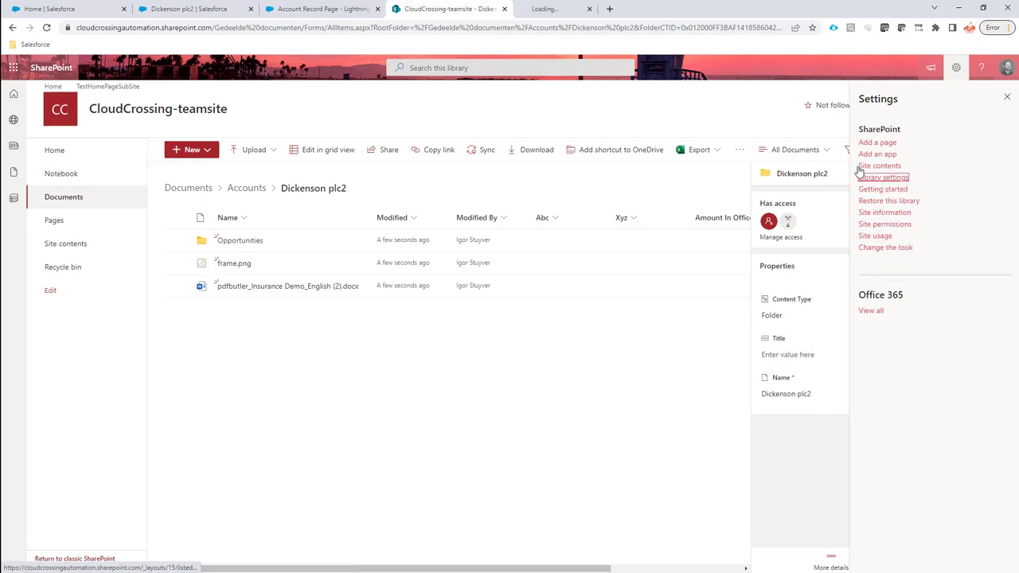
pyautogui.click(571, 9)
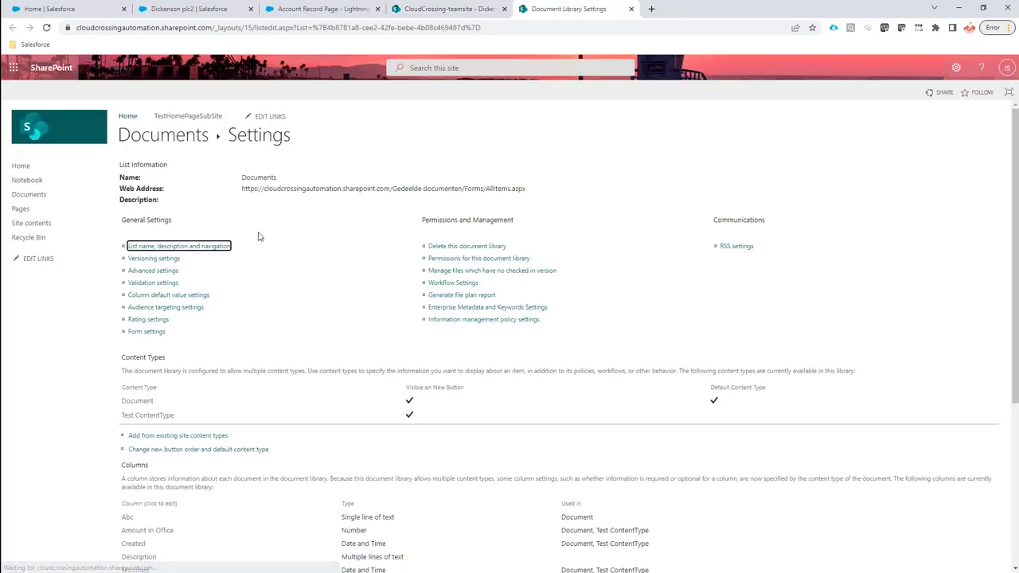
# Open the edit pages of the library columns Amount In Office, Xyz and Abc, each in its own browser tab
pyautogui.scroll(-3, 244, 245)
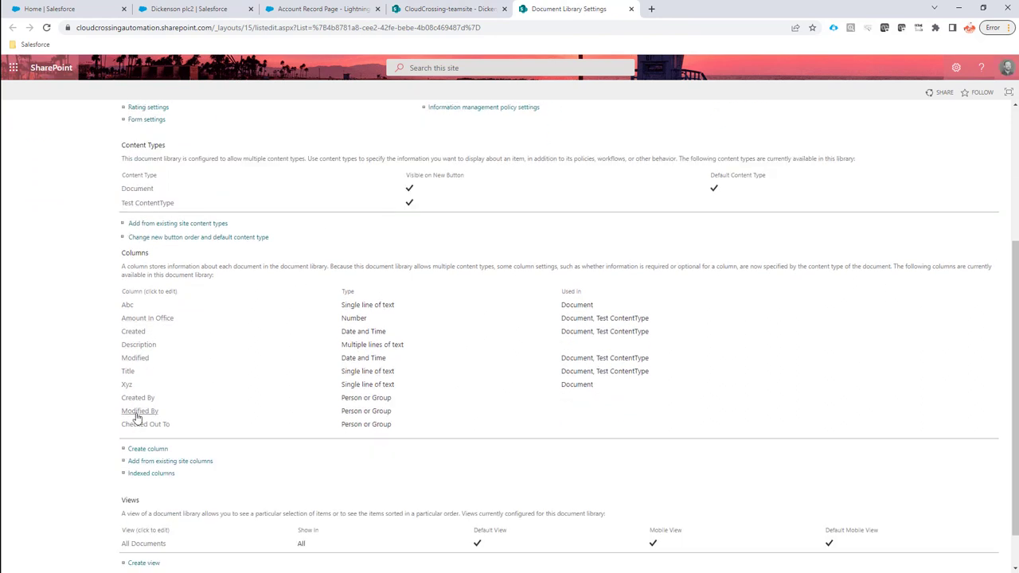
pyautogui.rightClick(151, 320)
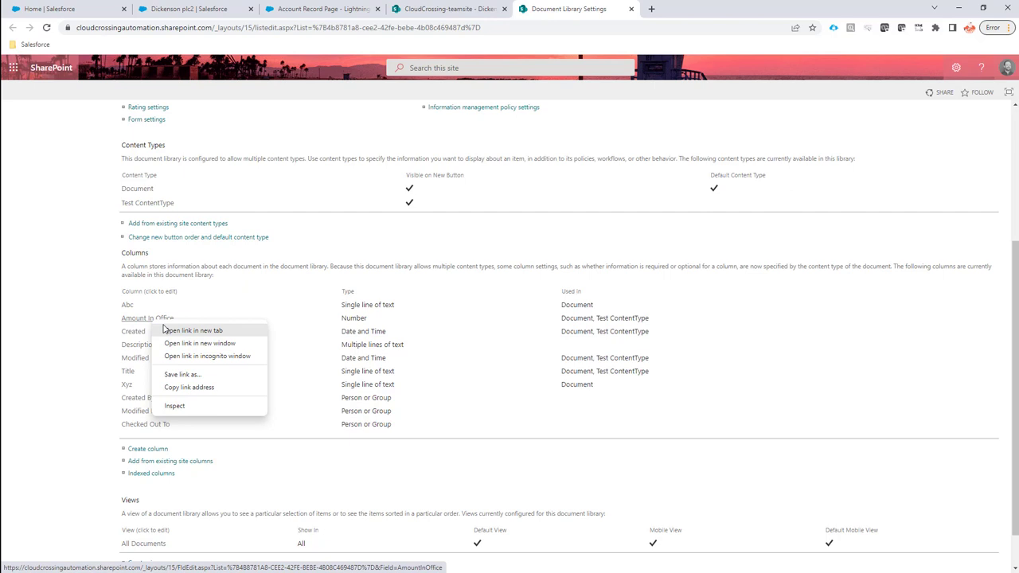
pyautogui.click(166, 328)
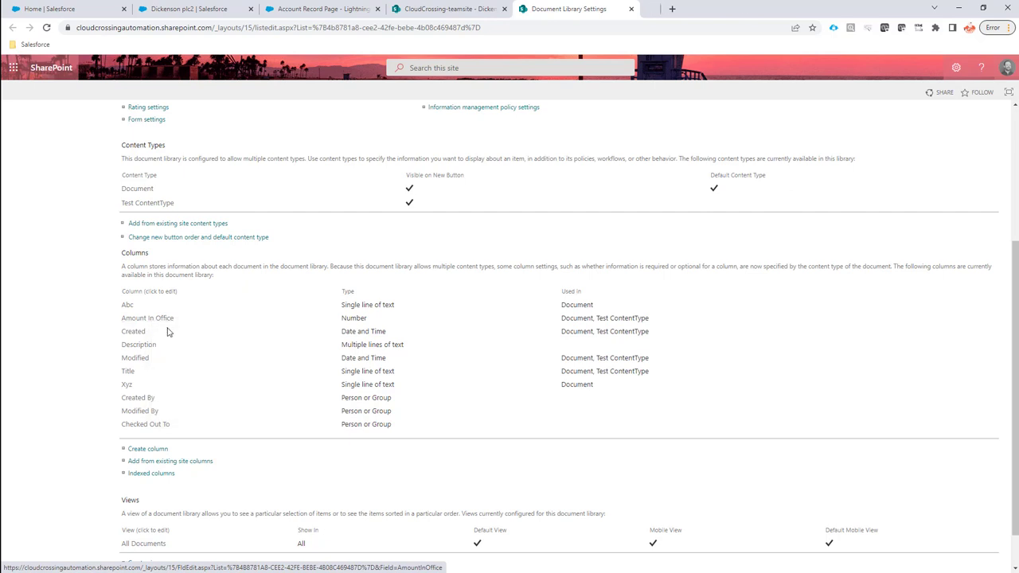
pyautogui.rightClick(136, 392)
pyautogui.click(138, 395)
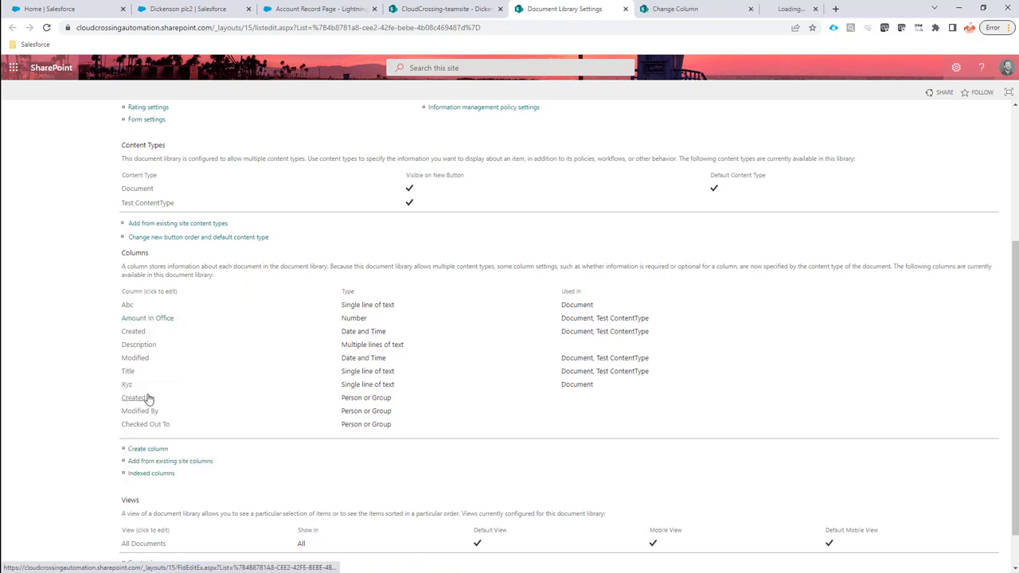
pyautogui.rightClick(133, 308)
pyautogui.rightClick(129, 307)
pyautogui.click(151, 316)
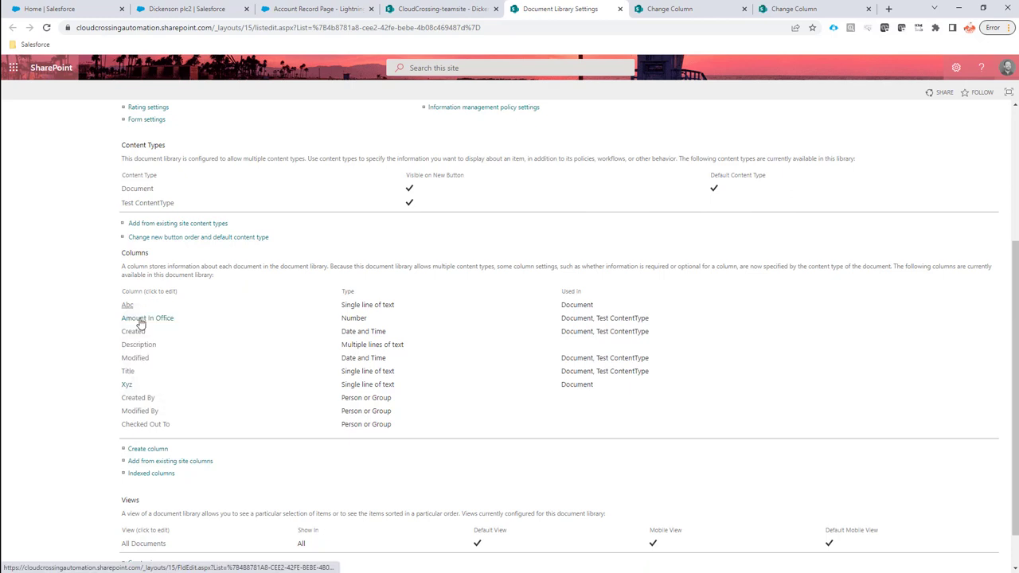
# Compare the display name of each opened column with its internal field name at the end of the page URL
pyautogui.click(573, 9)
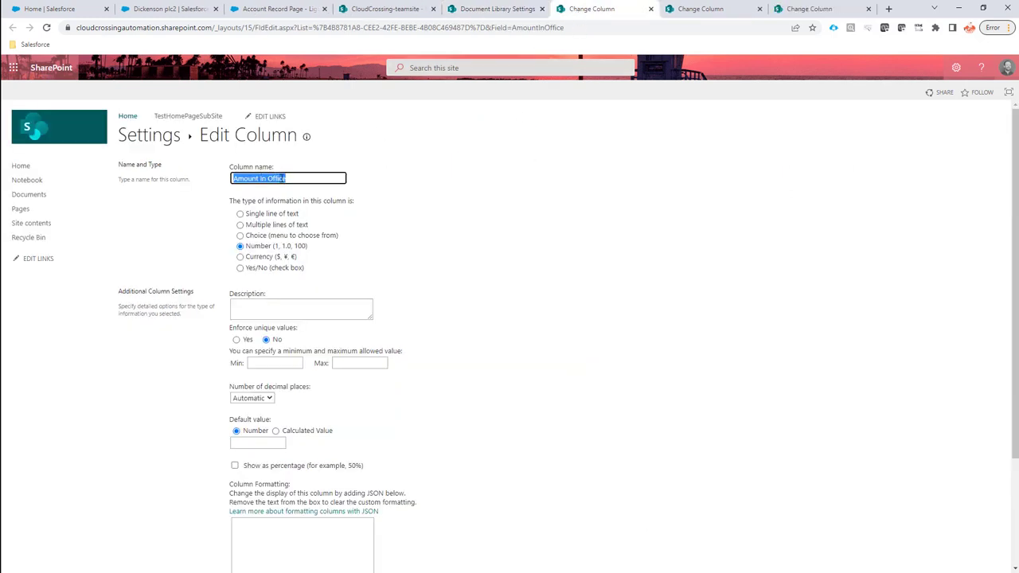
pyautogui.click(302, 178)
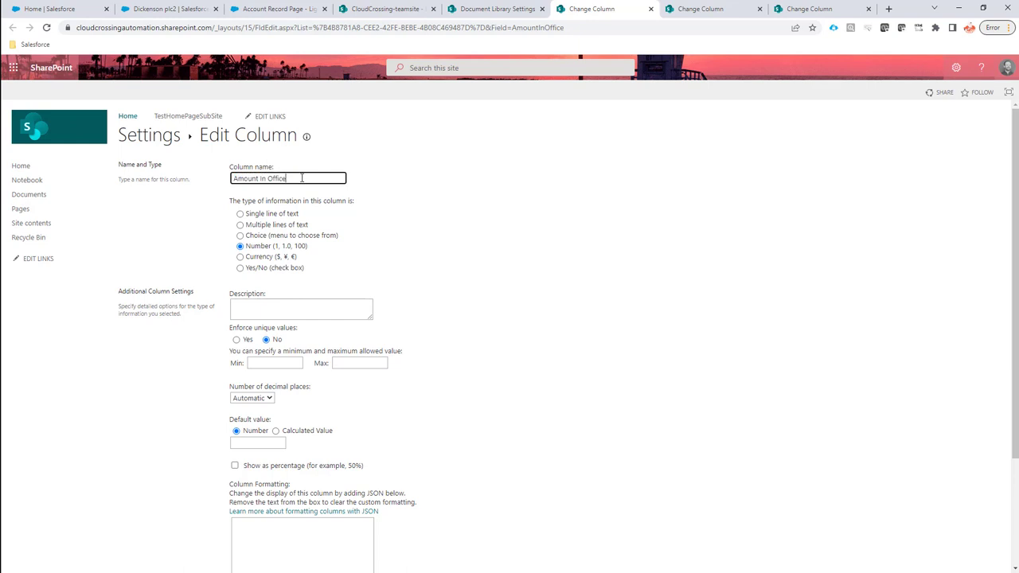
pyautogui.doubleClick(541, 29)
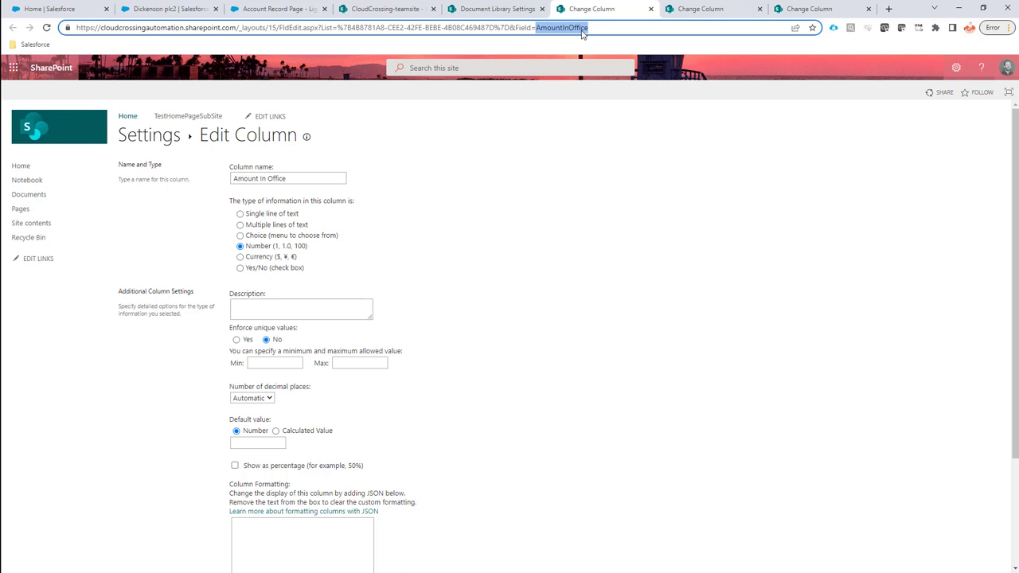
pyautogui.click(693, 15)
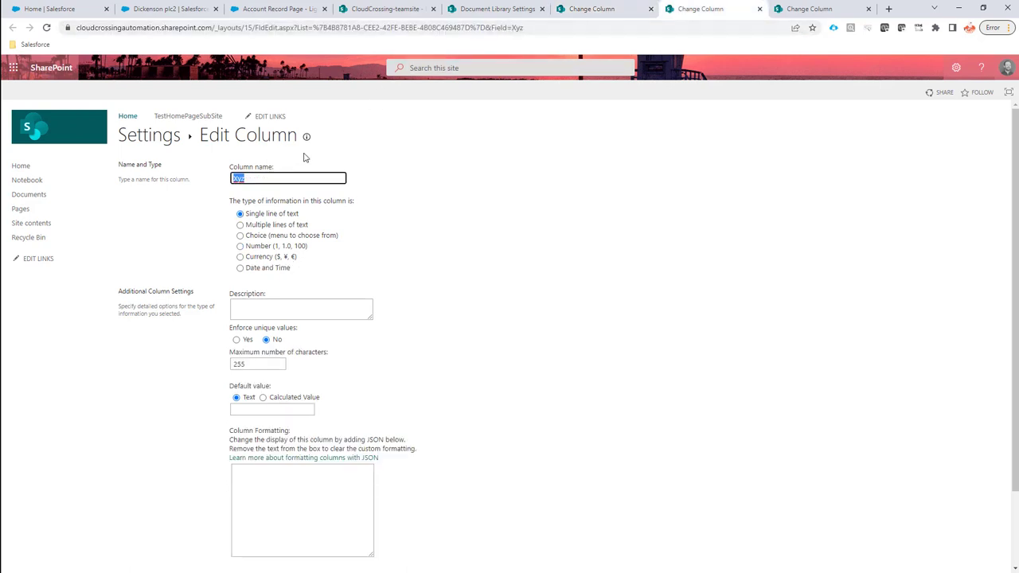
pyautogui.click(790, 9)
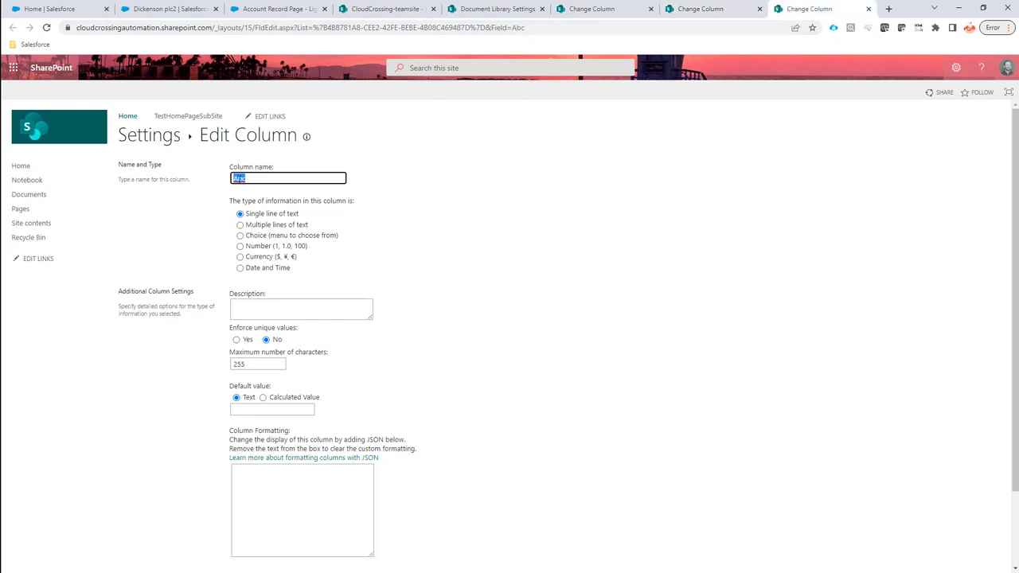
pyautogui.doubleClick(544, 29)
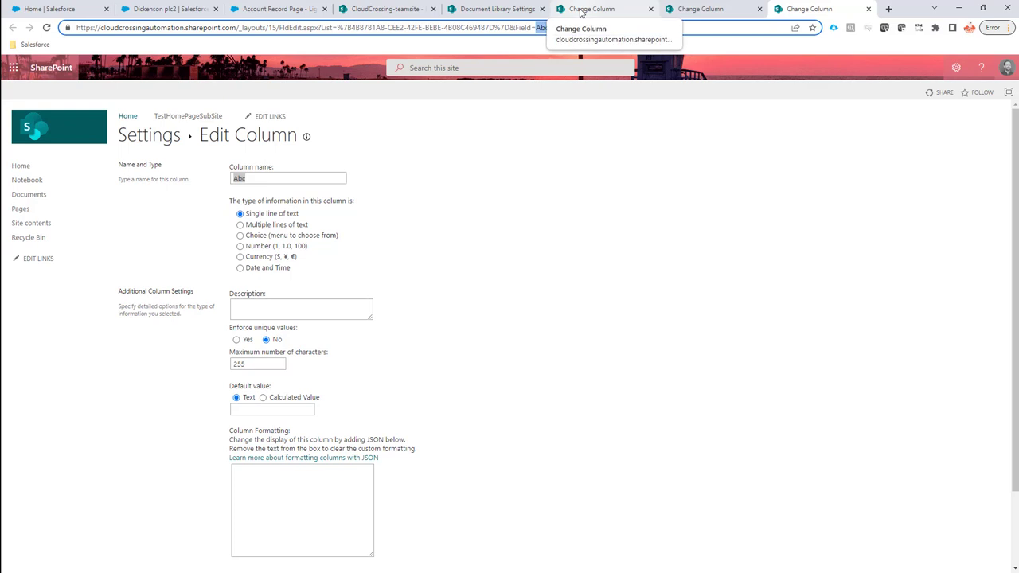
pyautogui.click(581, 11)
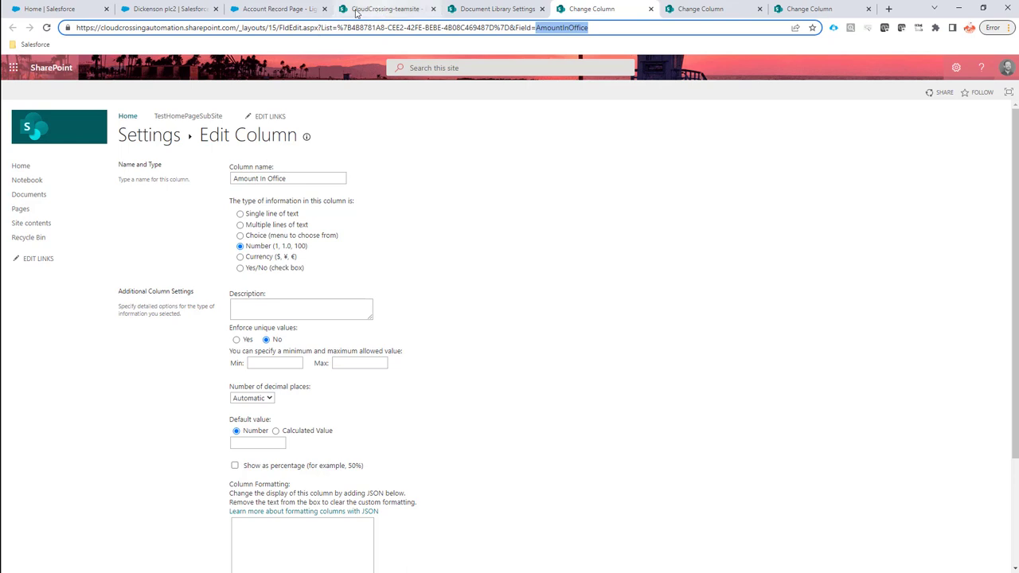
# In Salesforce's Account Record Page editor, set the COLLABORATION Butler custom columns to "Abc,Xyz,AmountInOffice" and save the page
pyautogui.click(288, 11)
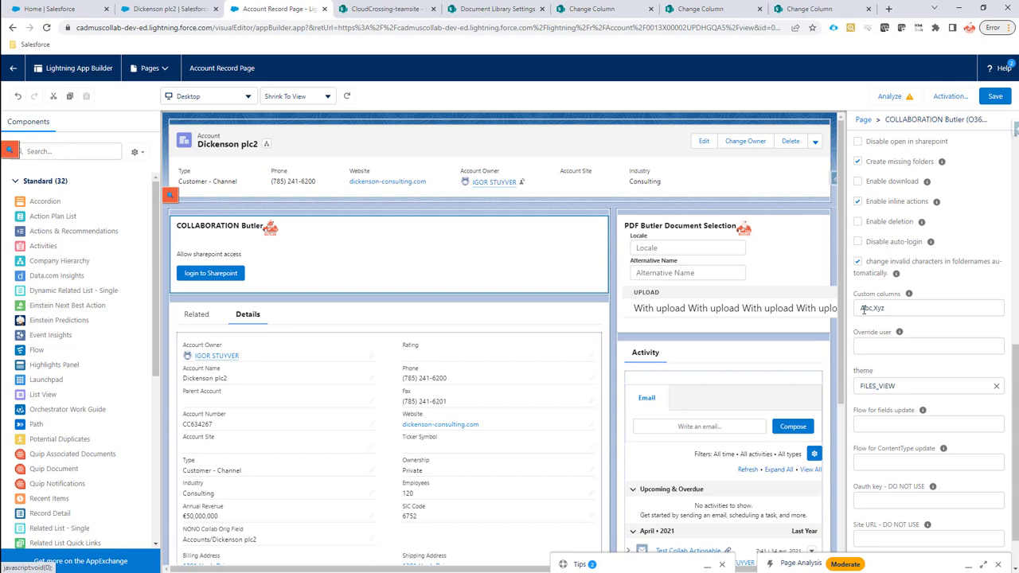
pyautogui.click(870, 312)
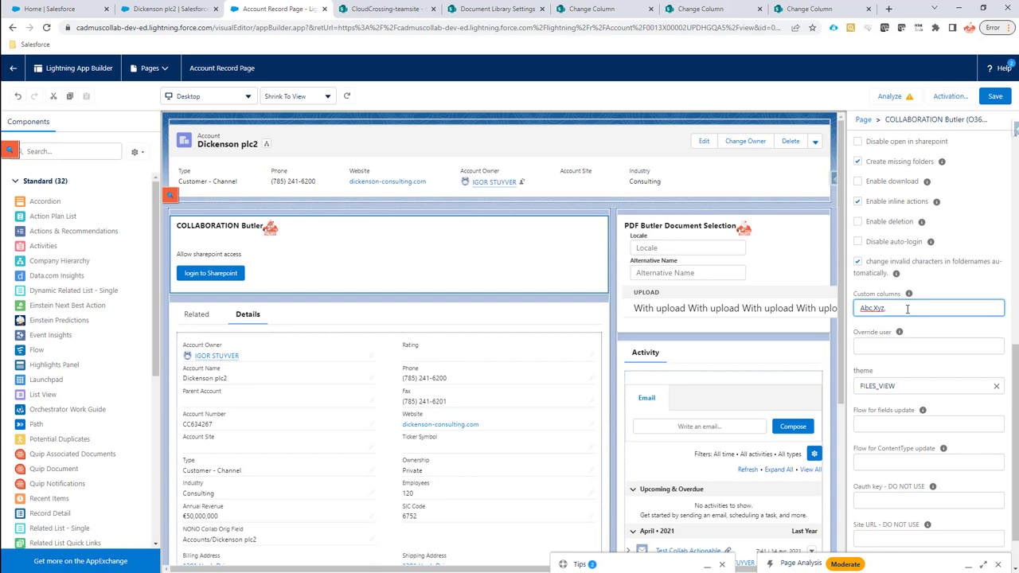
pyautogui.write(',AmountInOffice')
pyautogui.click(995, 95)
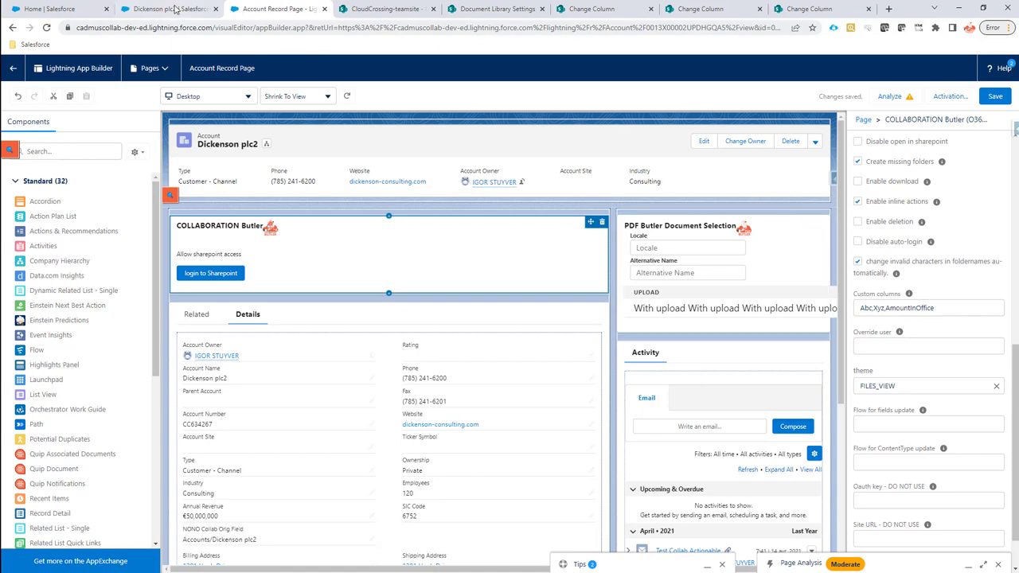
# Reload the Dickenson plc2 account record and check the Amount In Office column in the COLLABORATION Butler file list
pyautogui.click(167, 8)
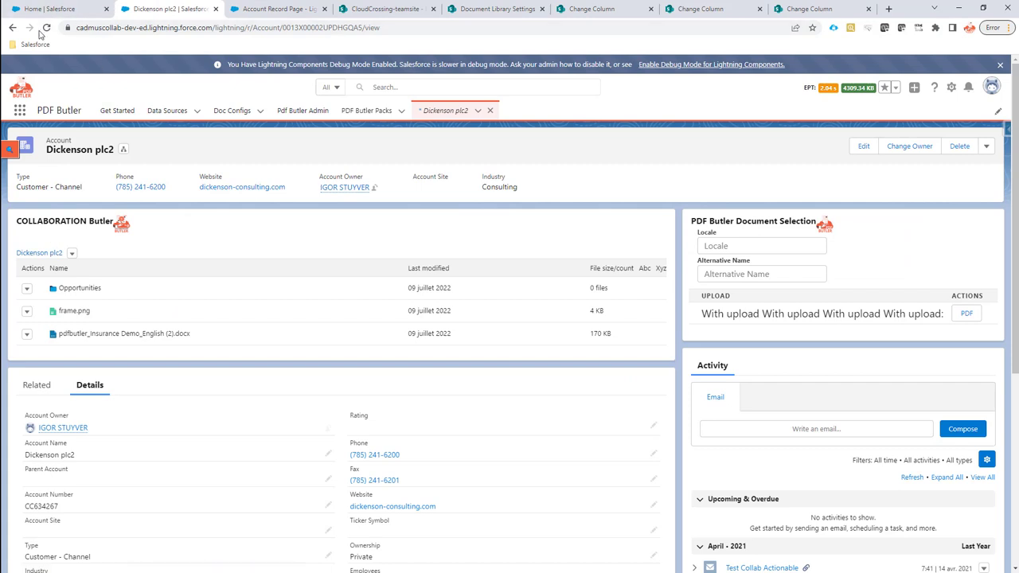
pyautogui.click(53, 255)
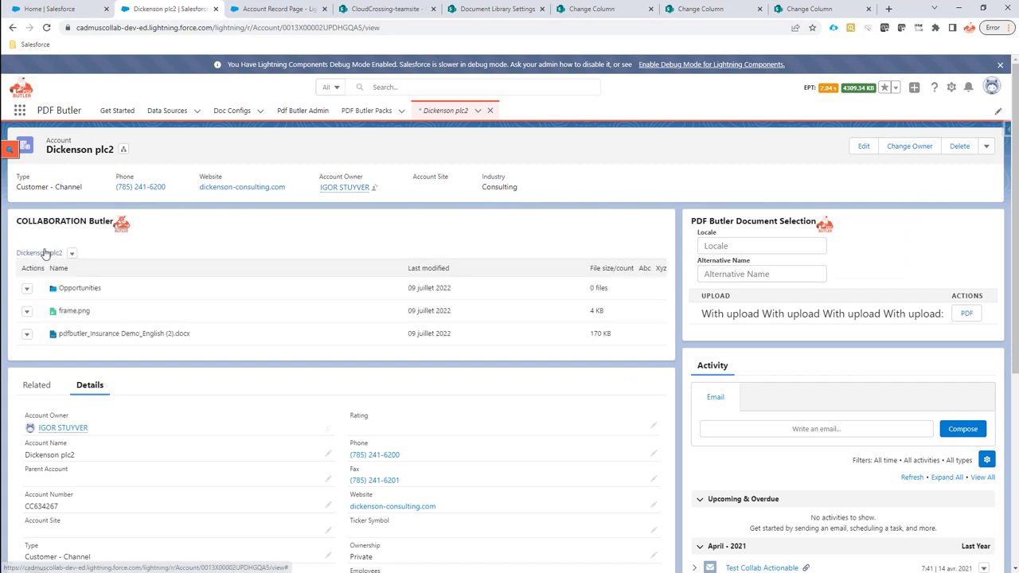
pyautogui.click(21, 95)
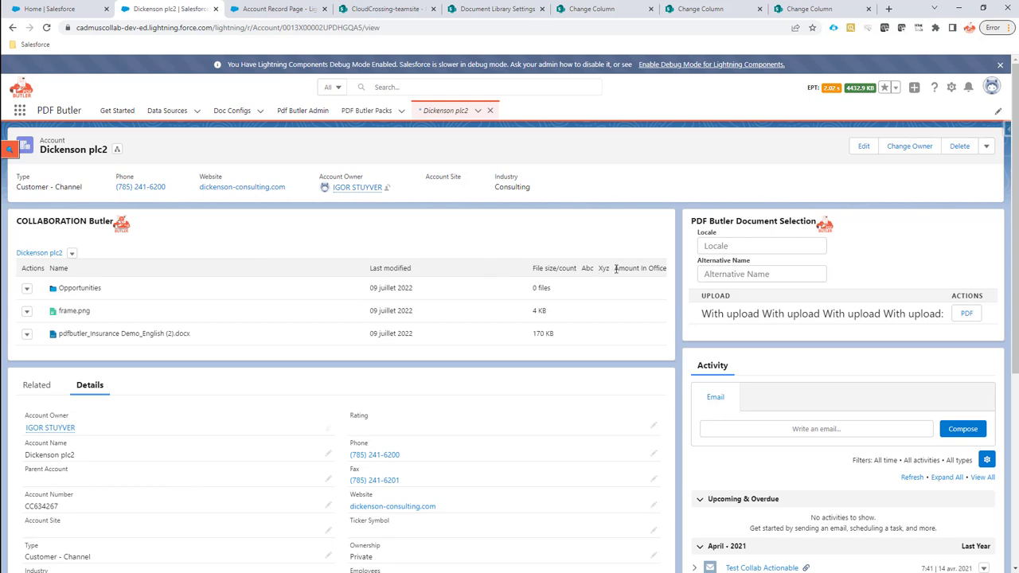
pyautogui.moveTo(617, 270); pyautogui.dragTo(657, 271)
# Return to the SharePoint Dickenson plc2 folder, close the settings pane and select only pdfbutler_Insurance Demo_English (2).docx
pyautogui.click(394, 9)
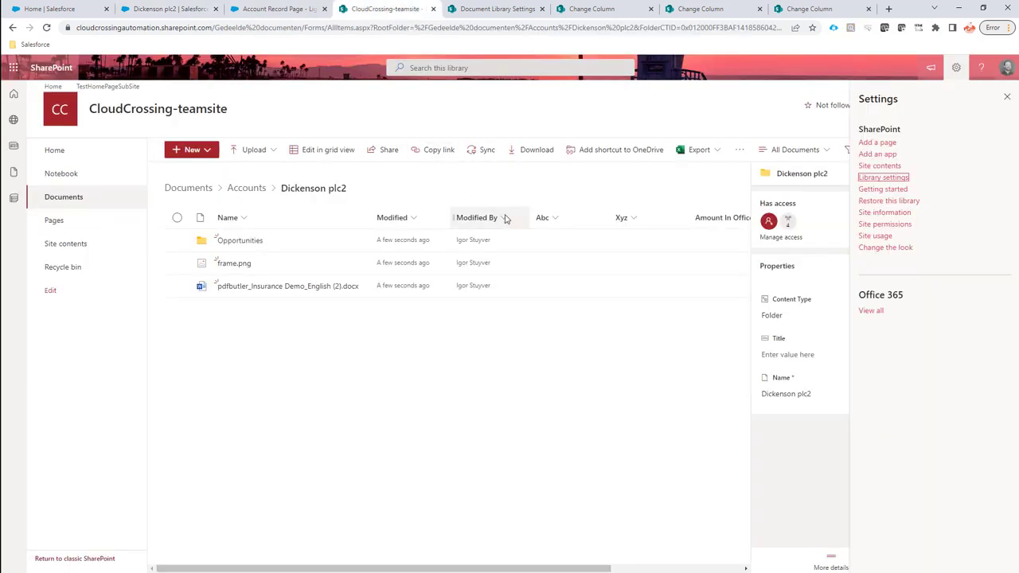
pyautogui.click(177, 240)
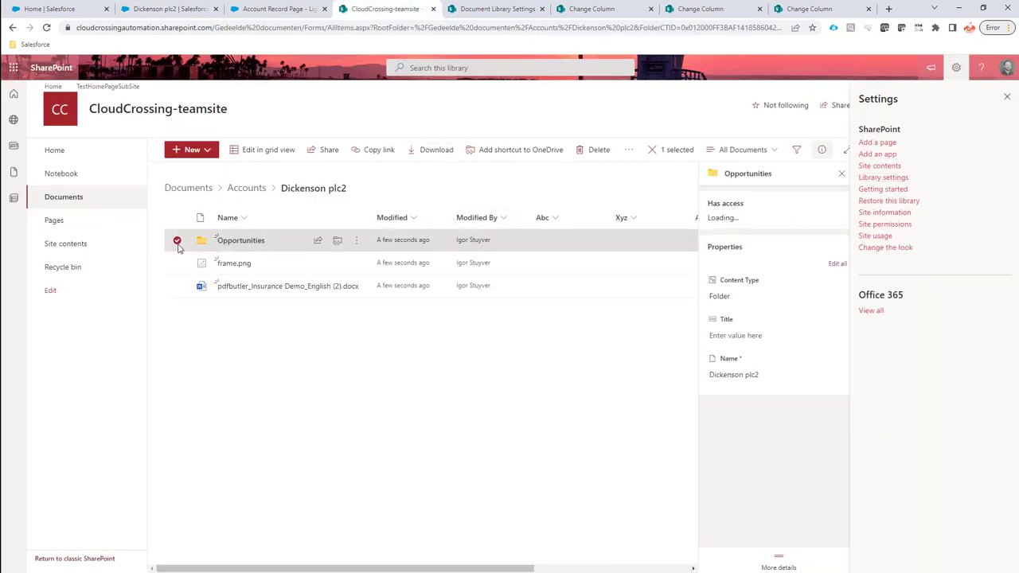
pyautogui.click(1004, 98)
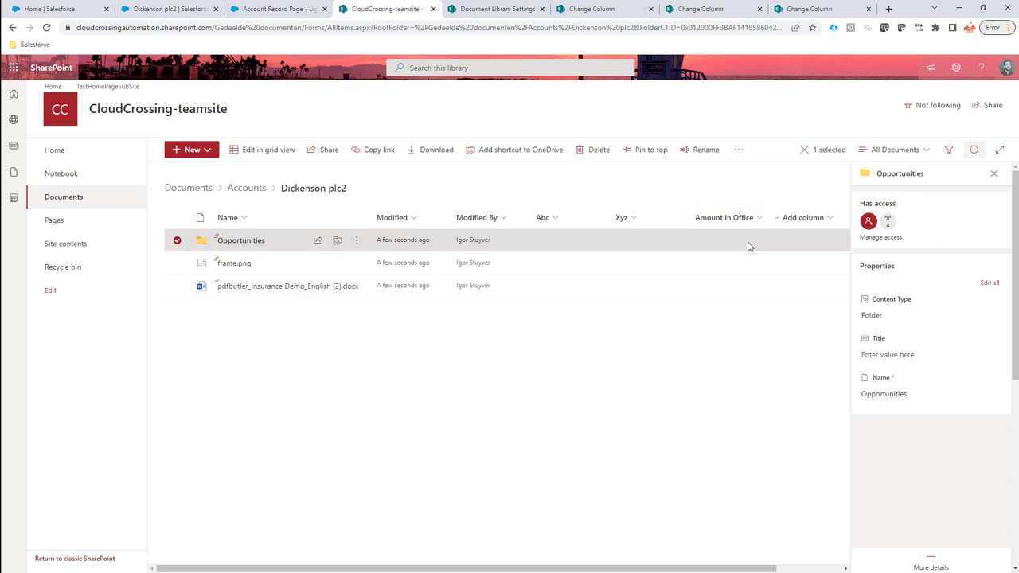
pyautogui.click(175, 263)
pyautogui.click(177, 286)
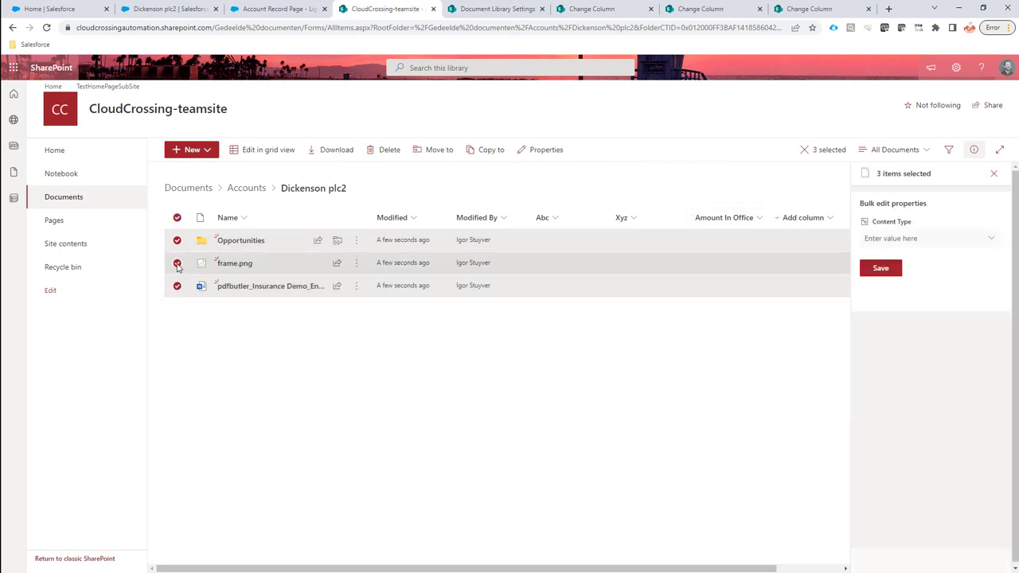
pyautogui.click(177, 263)
pyautogui.click(177, 239)
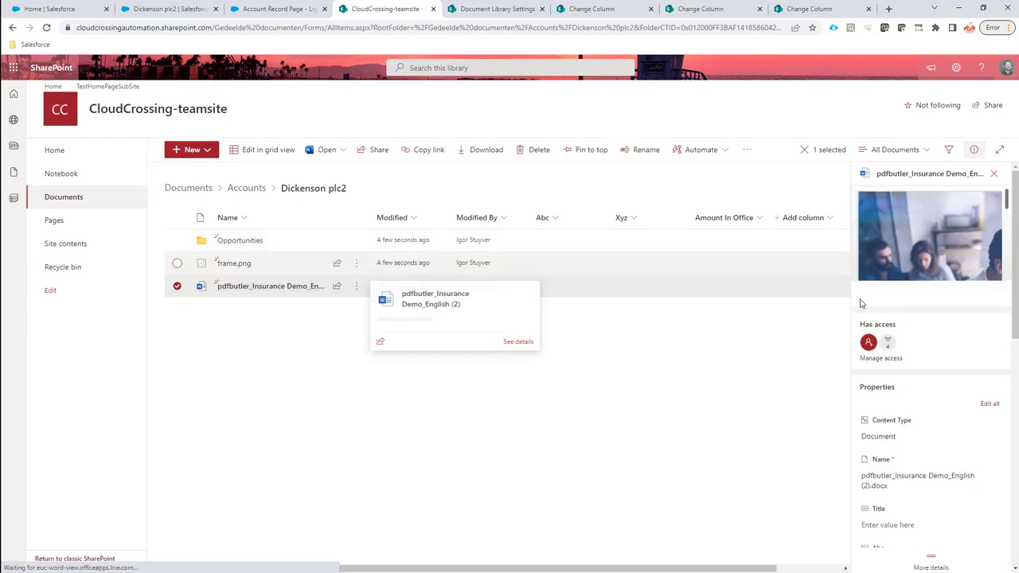
# Set the selected document's Abc property to "Insurance" and its Xyz property to "Enterprise"
pyautogui.scroll(-2, 892, 438)
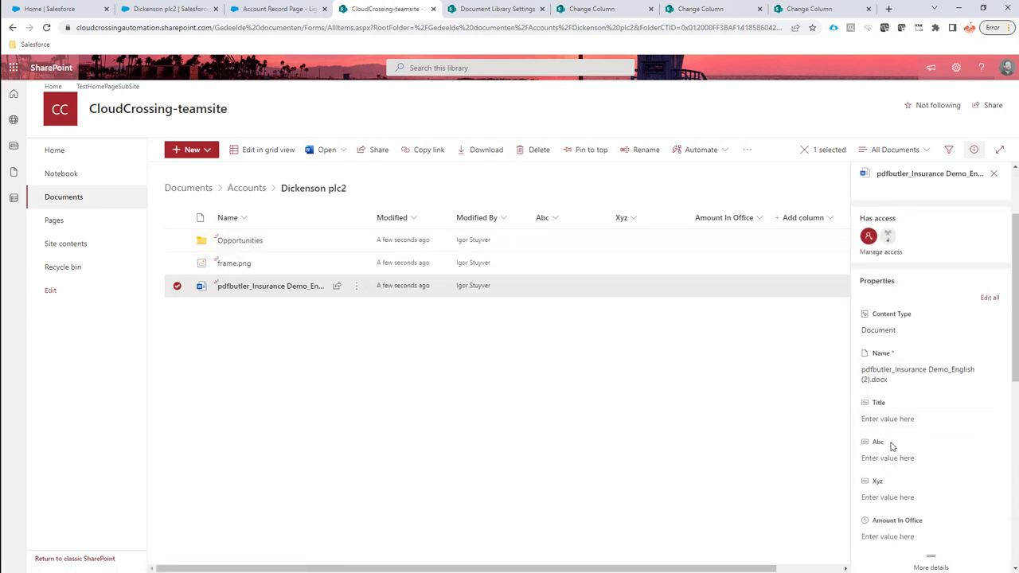
pyautogui.click(894, 456)
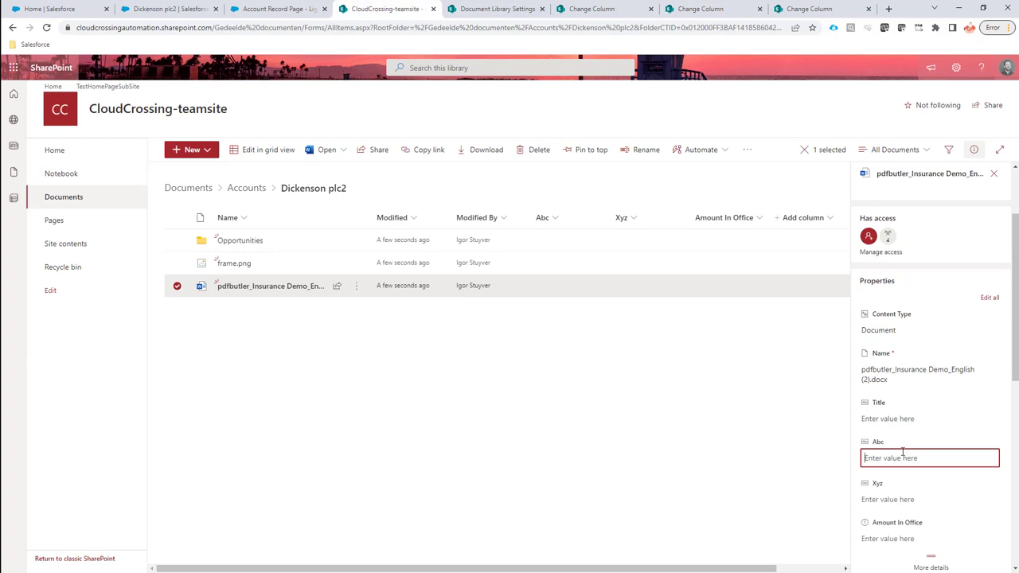
pyautogui.write('(')
pyautogui.click(885, 495)
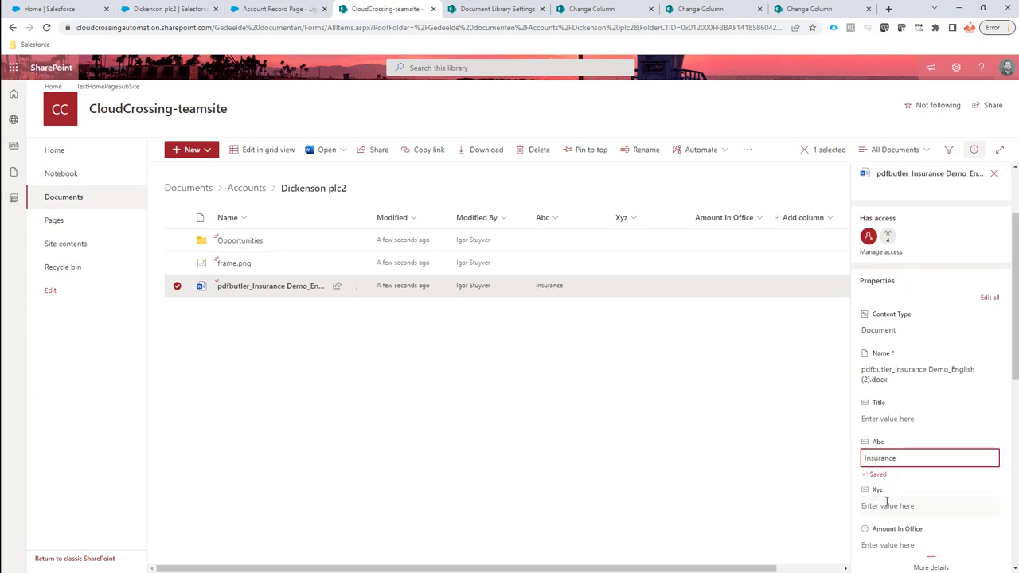
pyautogui.click(884, 500)
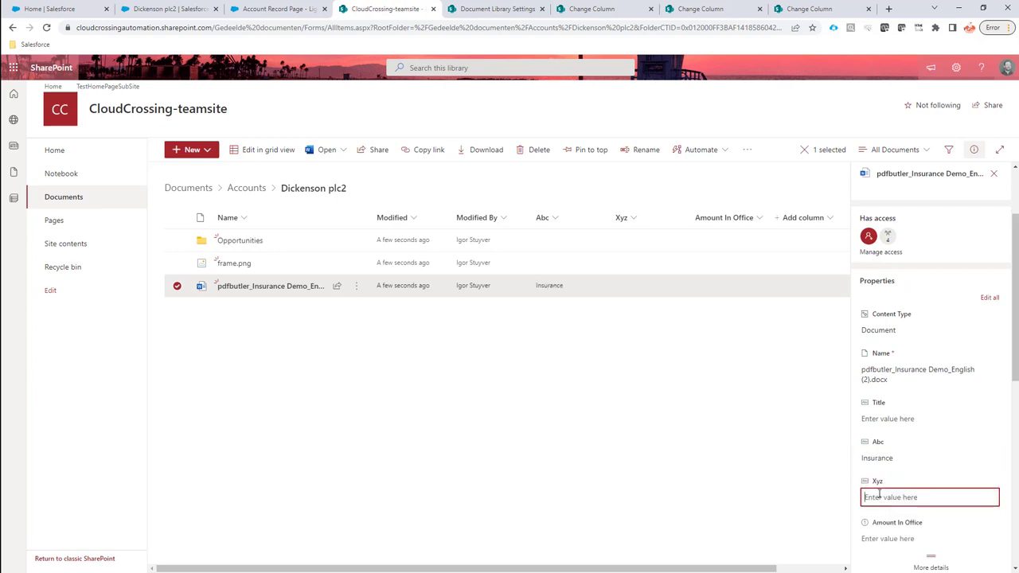
pyautogui.write('Entern')
# Set the selected Word document's Amount In Office property to 10000000
pyautogui.click(887, 539)
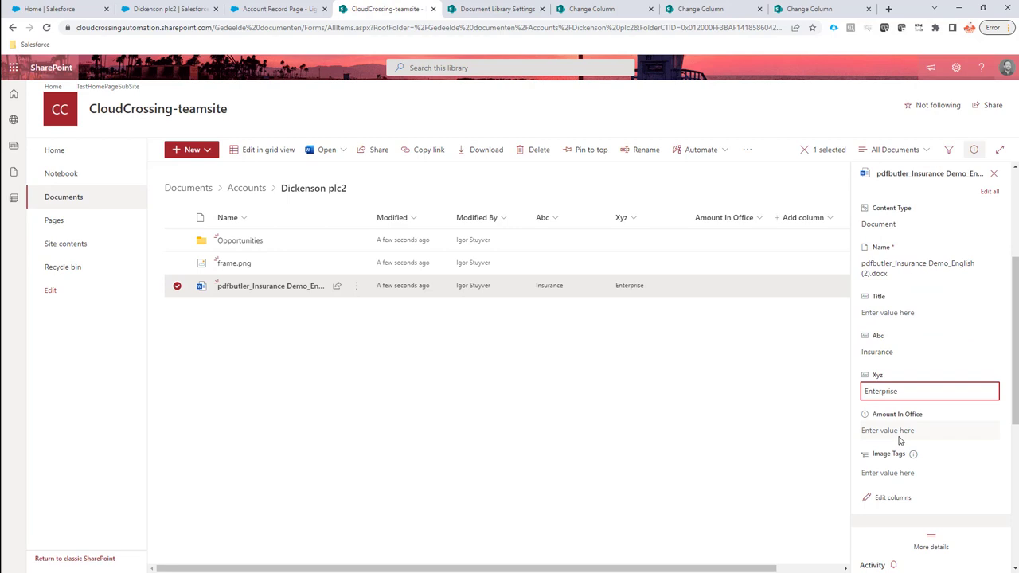
pyautogui.click(898, 430)
pyautogui.write('10000000')
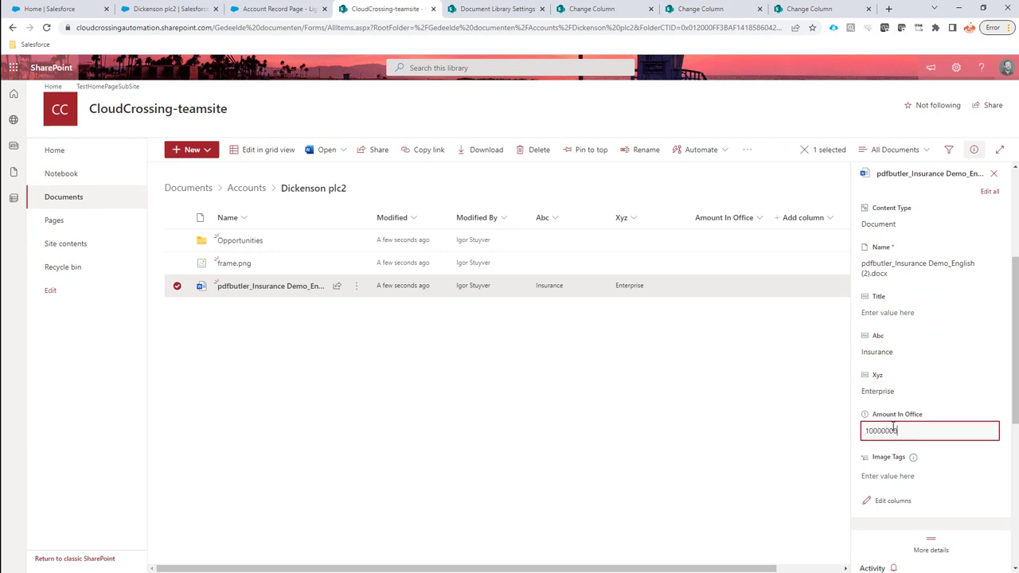
pyautogui.click(739, 434)
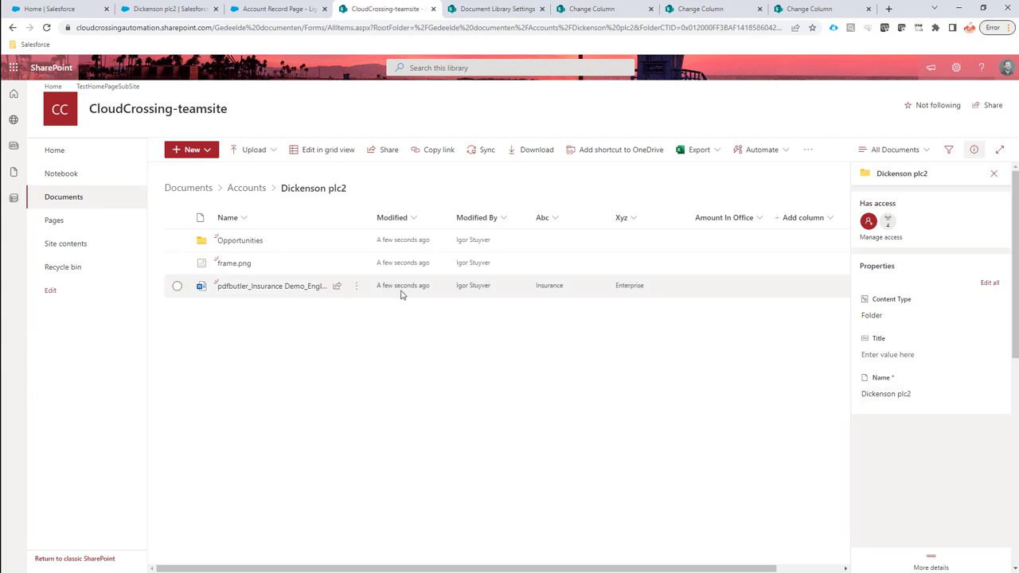
# Reselect the Word document to check its saved Amount In Office property, clear the selection and reload the SharePoint folder
pyautogui.click(176, 288)
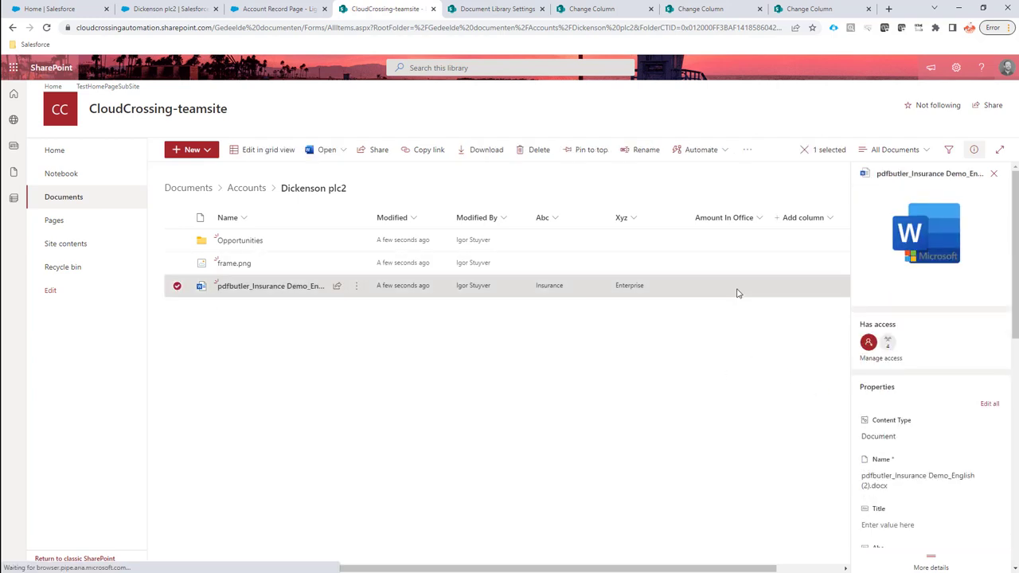
pyautogui.scroll(-5, 955, 467)
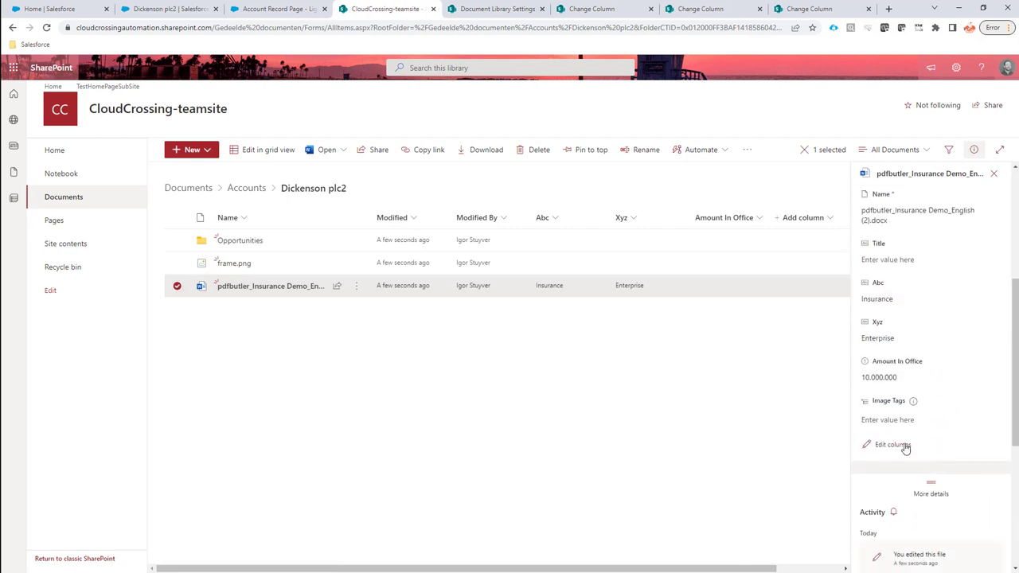
pyautogui.click(705, 342)
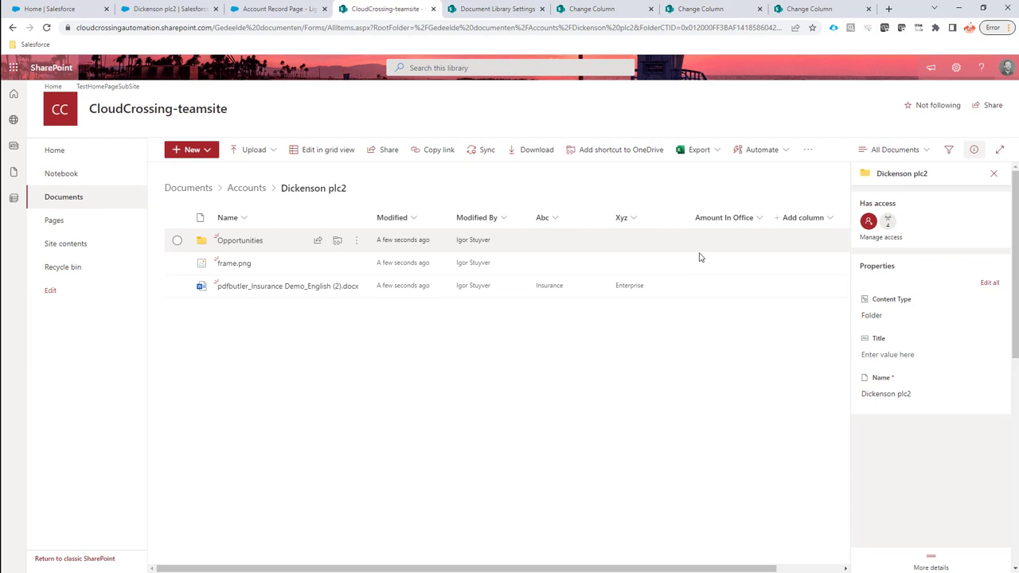
pyautogui.click(46, 28)
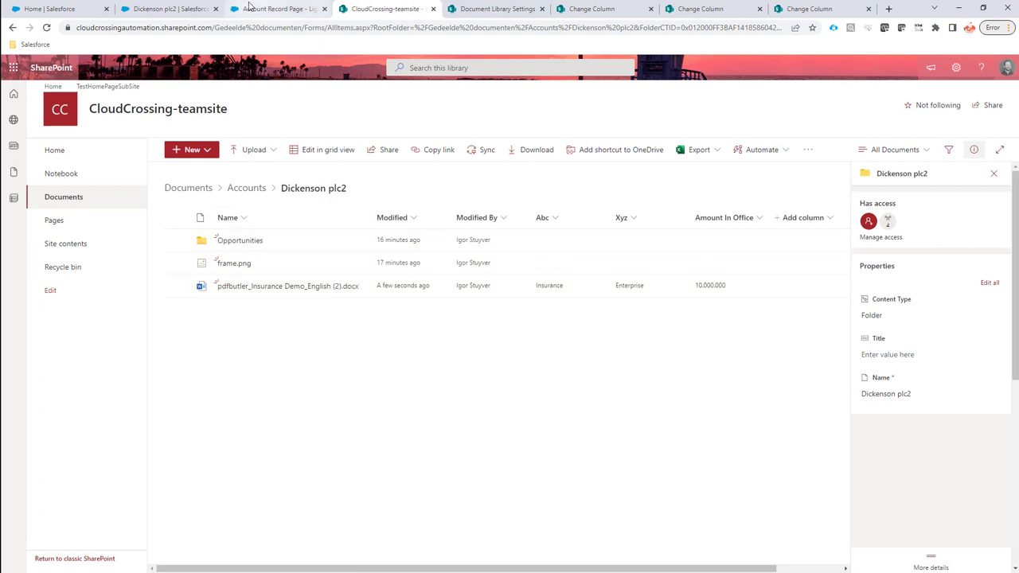
# Select frame.png in the Dickenson plc2 folder and set its Xyz property to "Mid Market (SMB)"
pyautogui.click(177, 263)
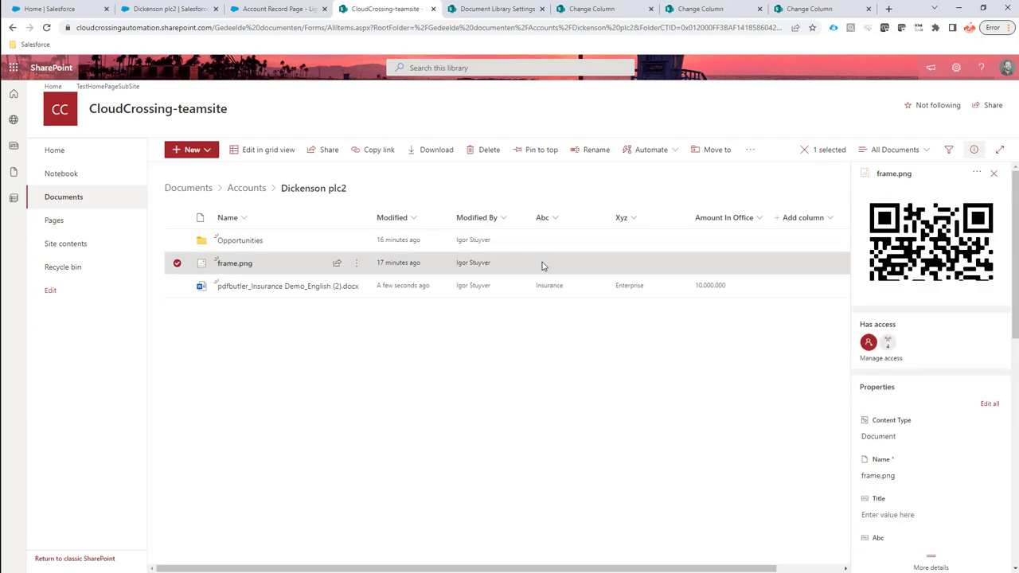
pyautogui.scroll(-5, 955, 488)
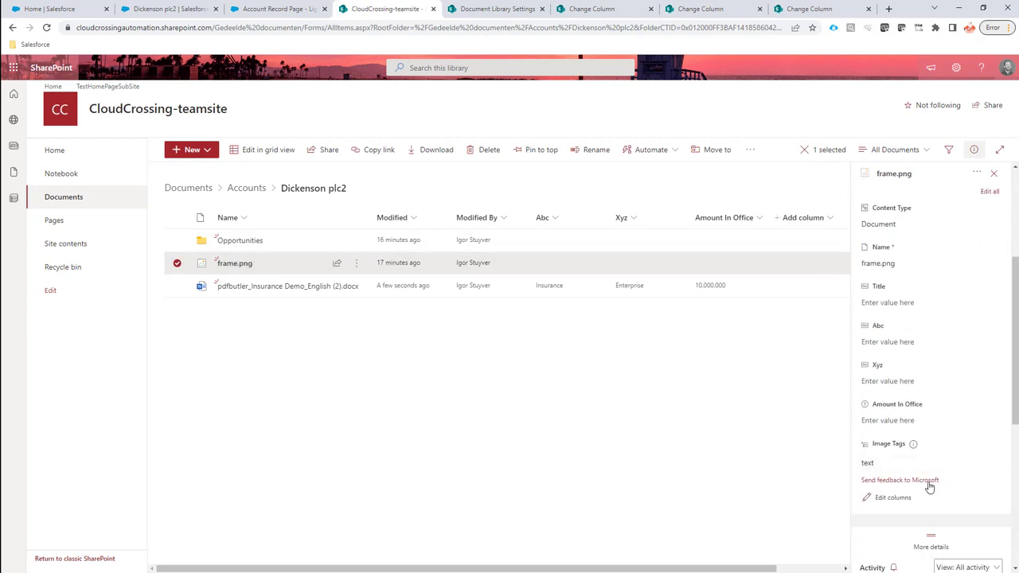
pyautogui.click(899, 380)
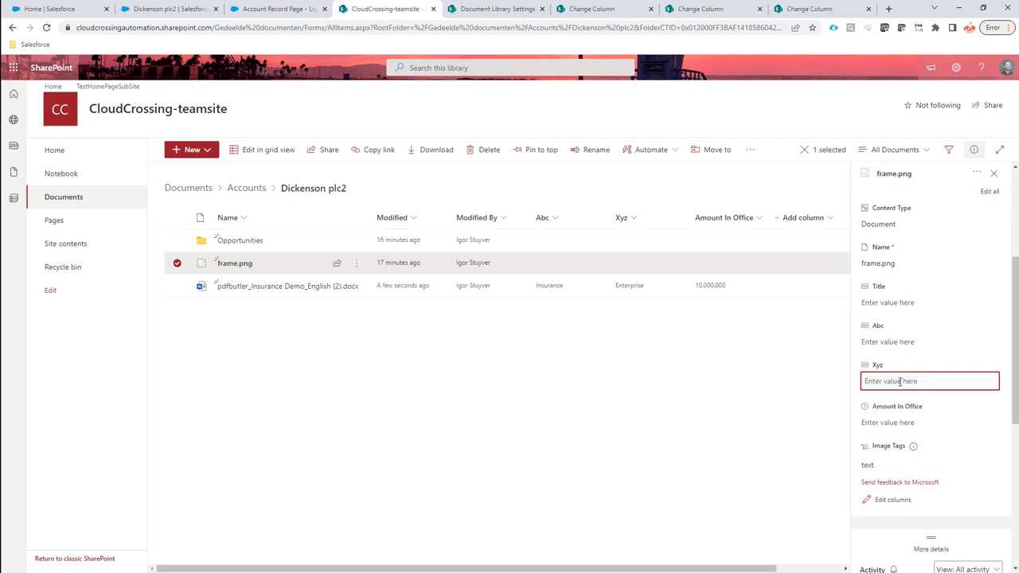
pyautogui.write('Mid Market (SMB)')
pyautogui.click(935, 423)
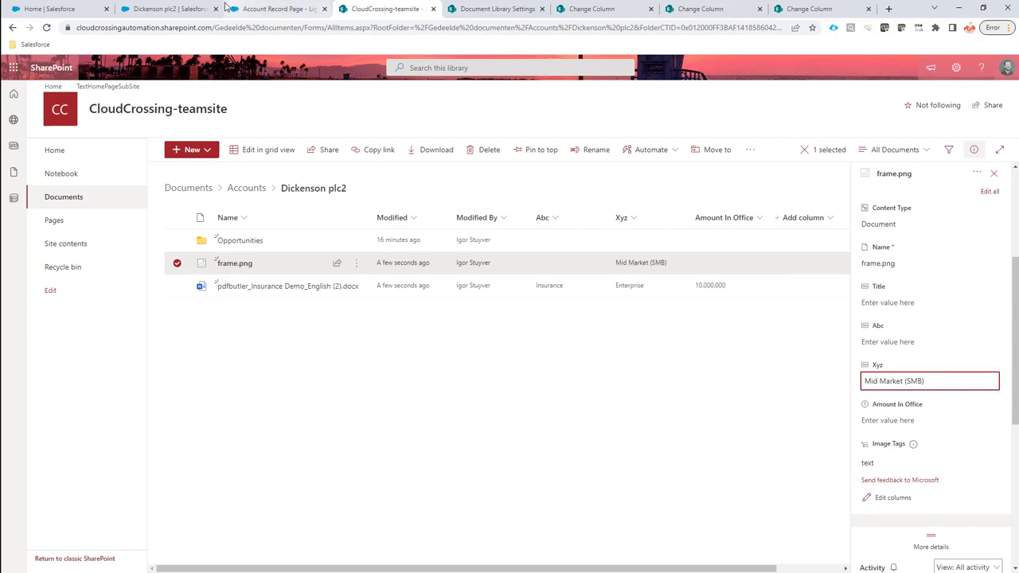
# Switch to the Dickenson plc2 account record in Salesforce to check the COLLABORATION Butler file list
pyautogui.click(183, 10)
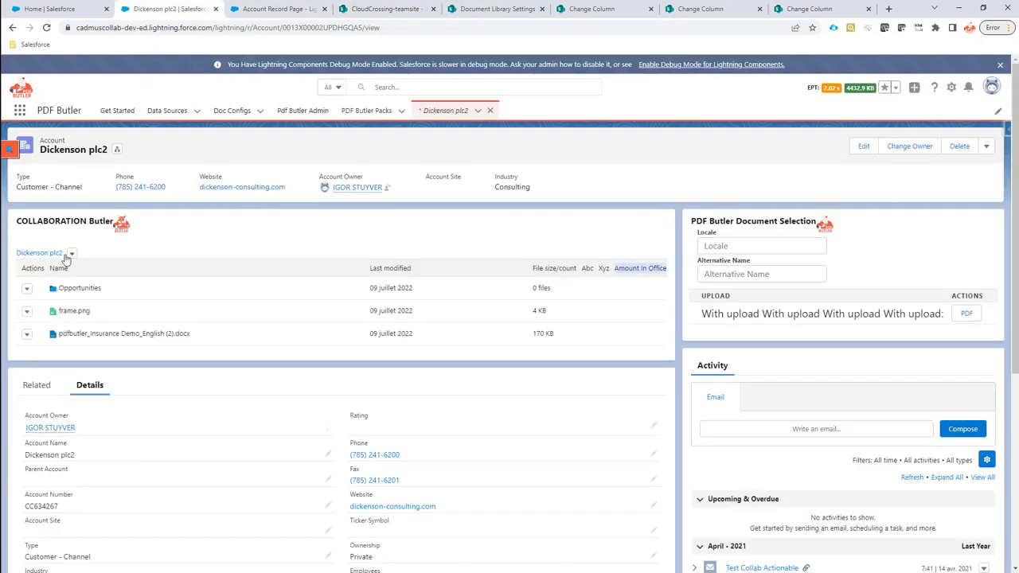